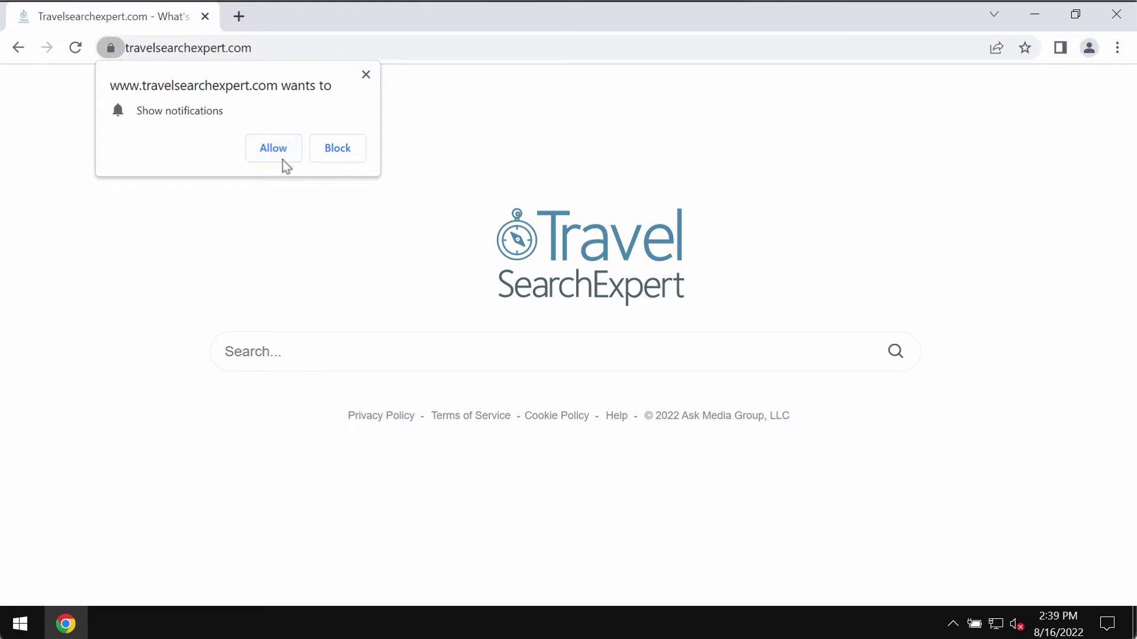
Step: Allow the site to send notifications, then go to Chrome's settings
left_click(275, 154)
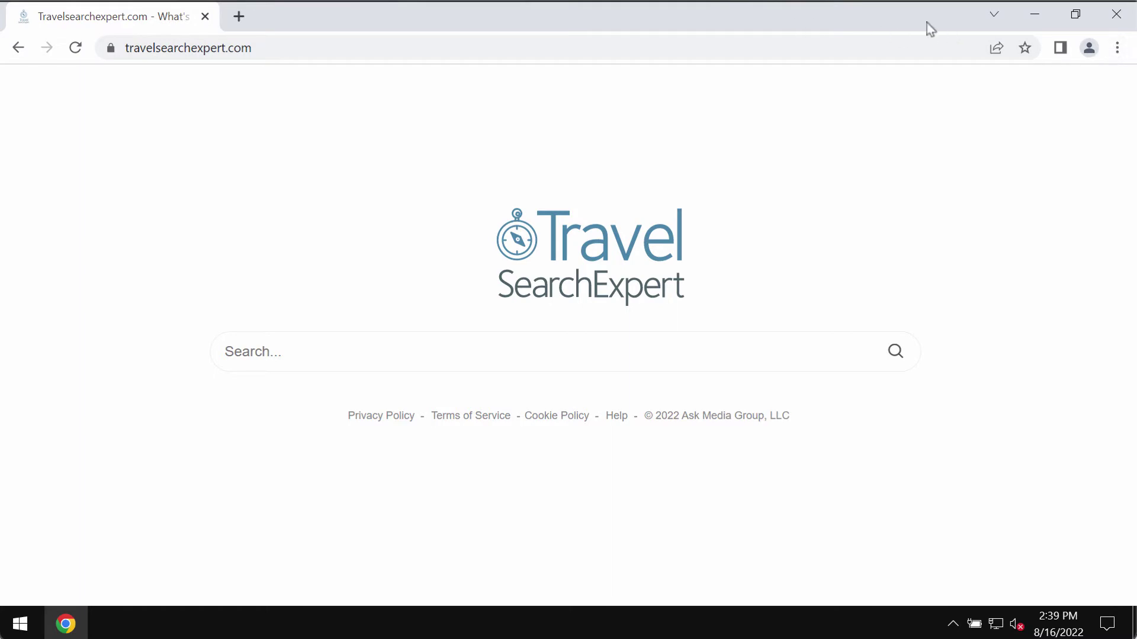
left_click(1117, 49)
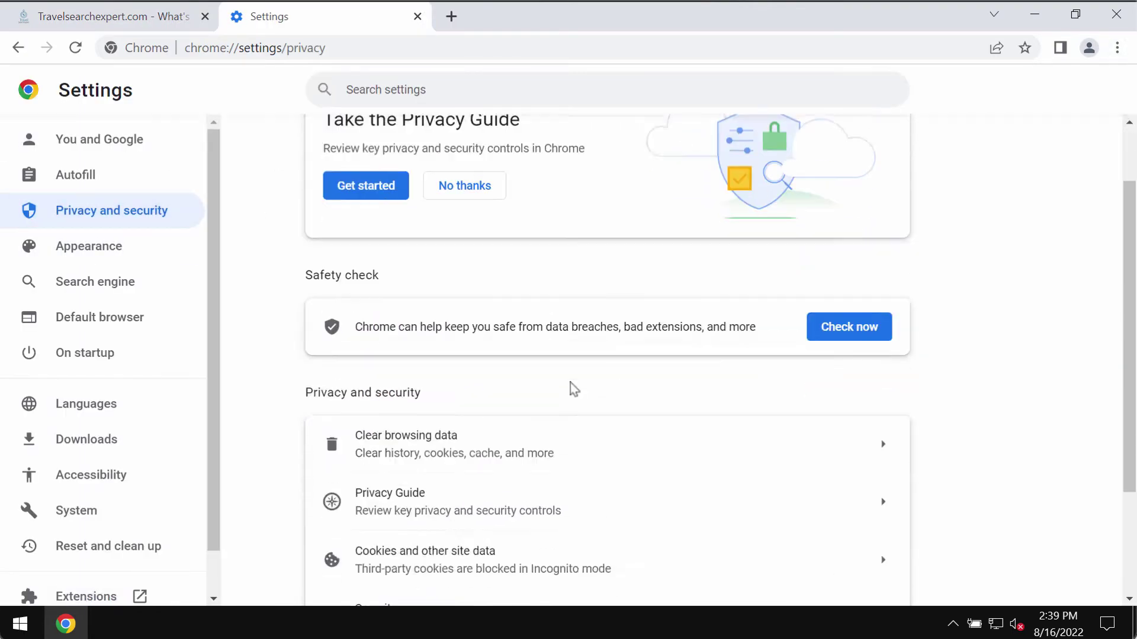
scroll(570, 383, "down", 2)
Step: In Notifications settings, remove travelsearchexpert.com and notiffit.com from the allowed sites
left_click(424, 524)
scroll(533, 507, "down", 3)
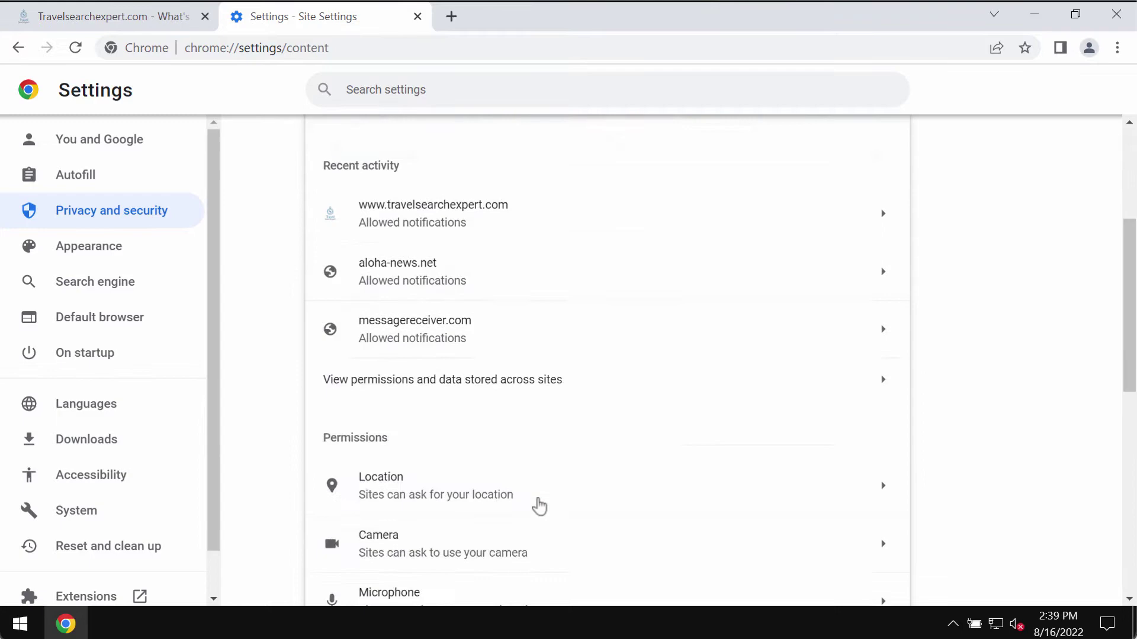
scroll(399, 374, "down", 1)
left_click(456, 559)
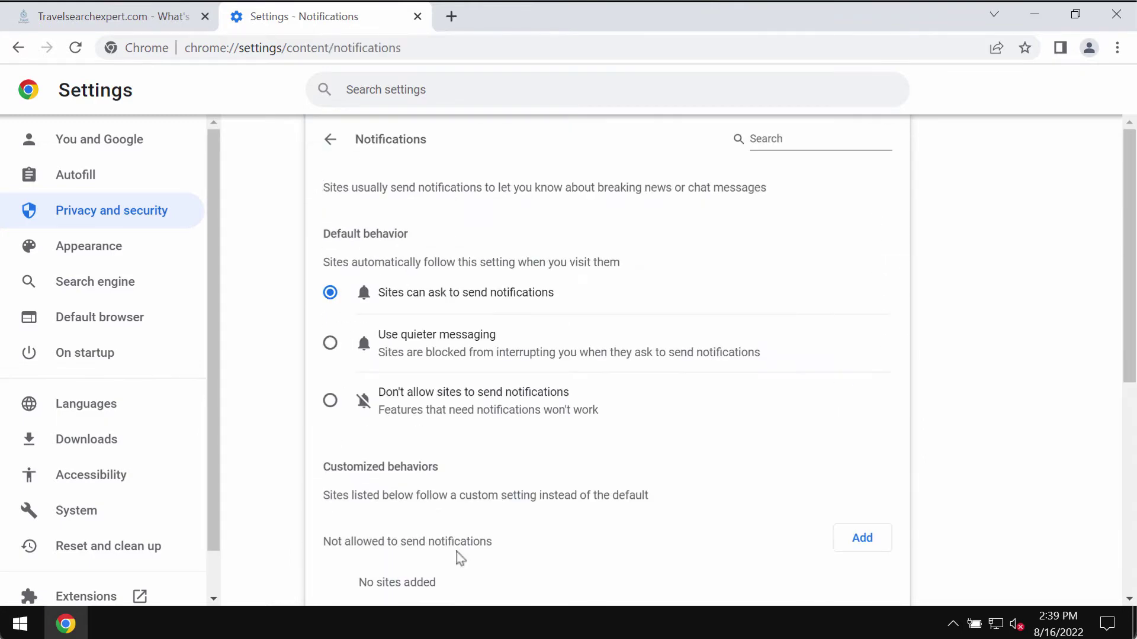
scroll(521, 525, "down", 2)
scroll(512, 503, "down", 2)
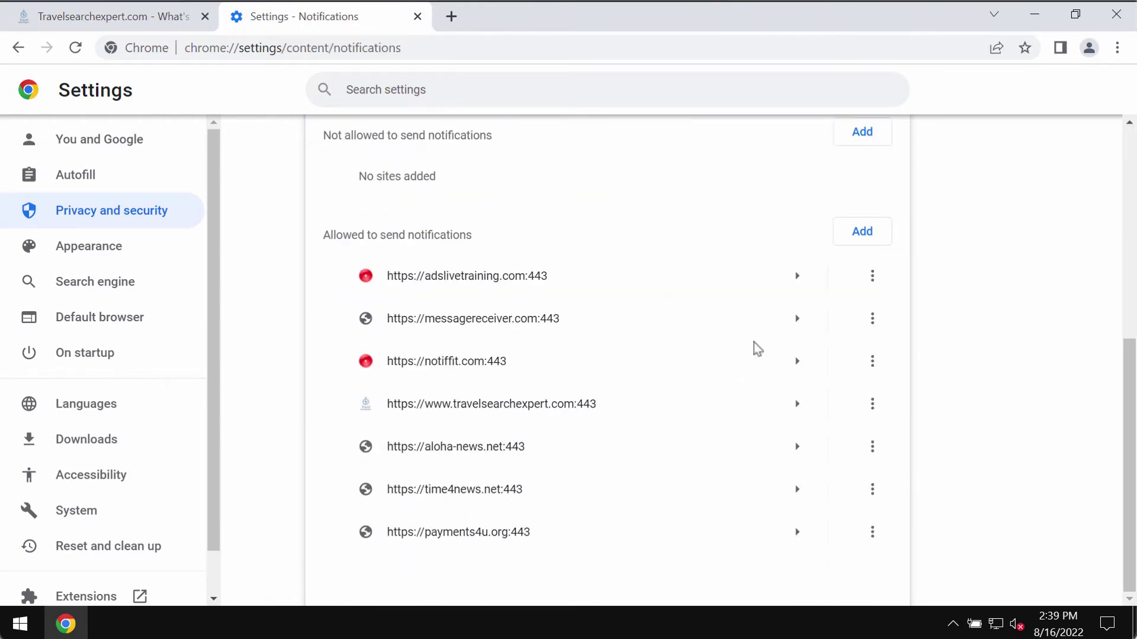
left_click(875, 409)
left_click(866, 468)
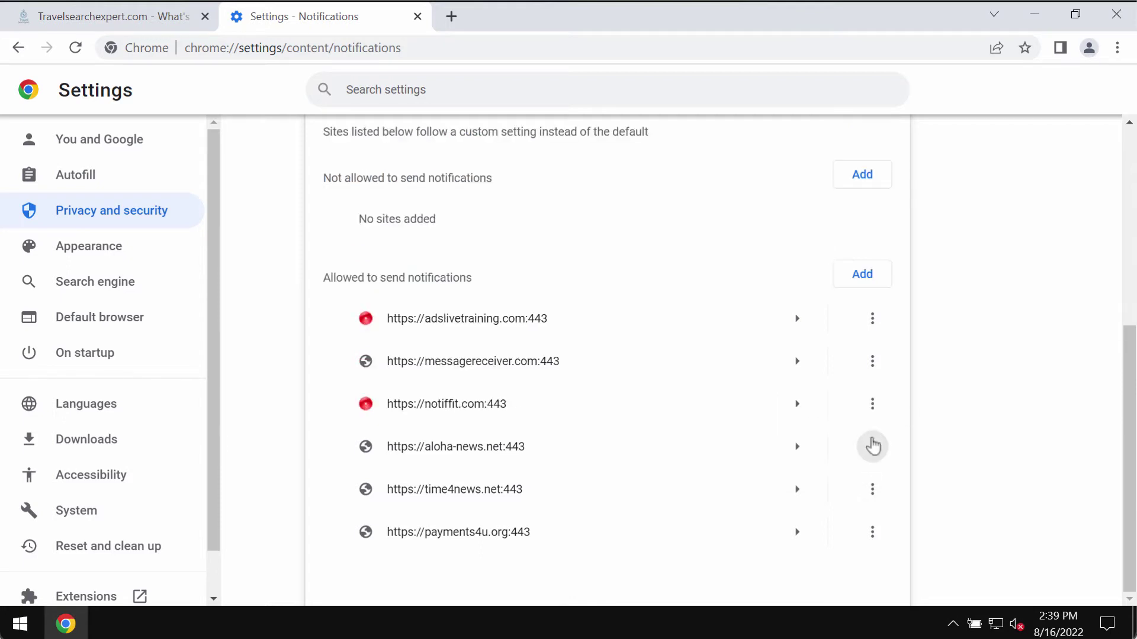
left_click(873, 410)
Step: Remove aloha-news.net and messagereceiver.com from the allowed notification sites
left_click(868, 466)
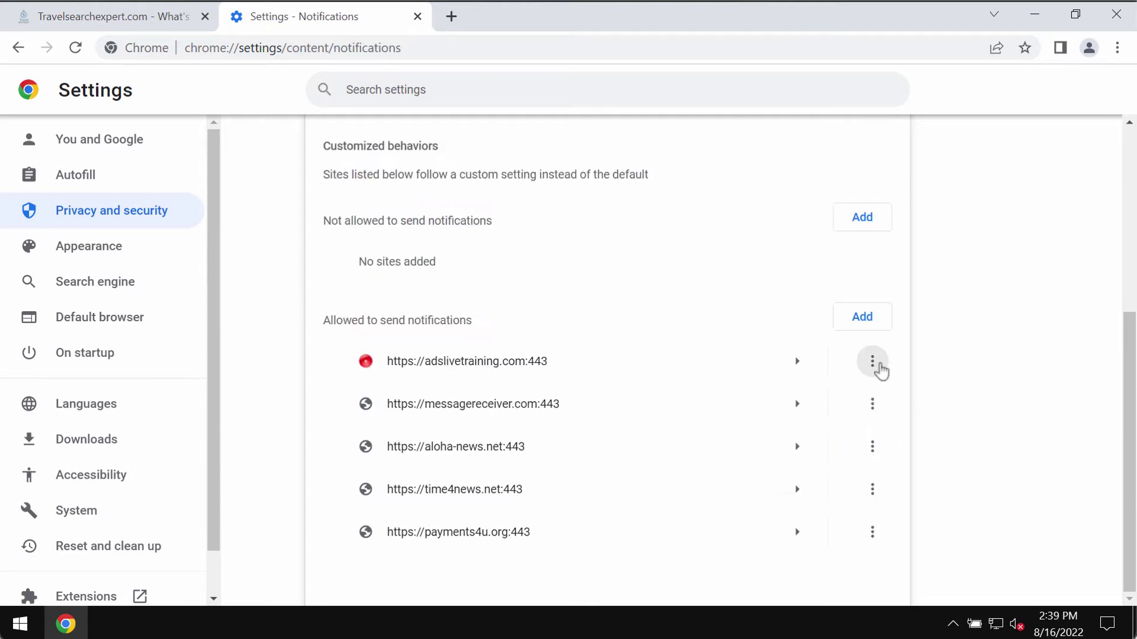
left_click(876, 364)
left_click(873, 444)
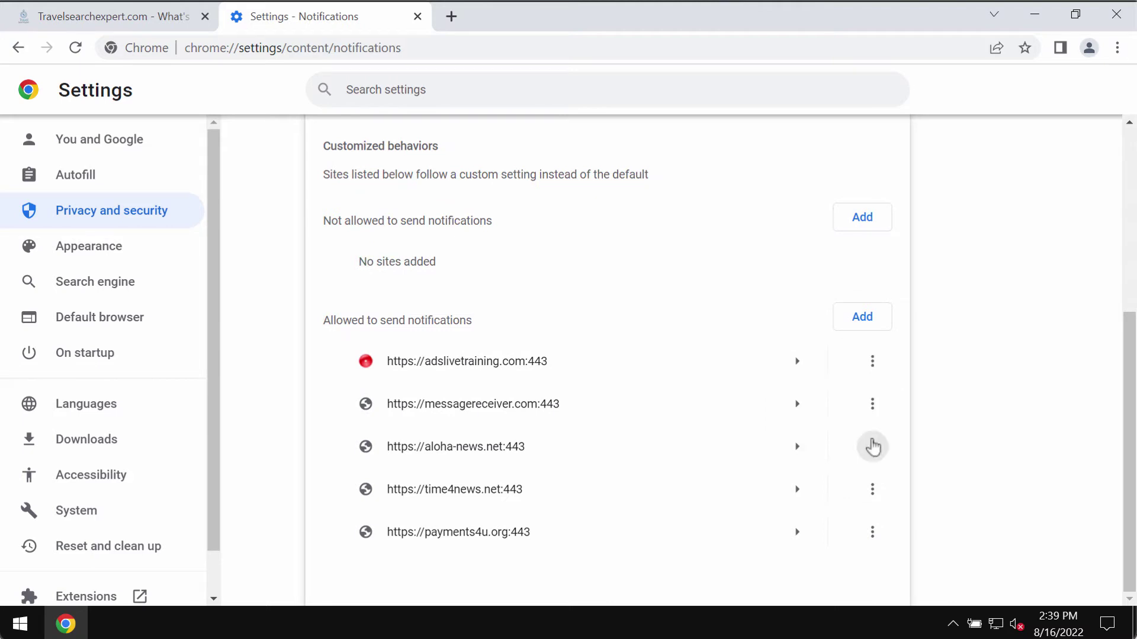
left_click(872, 447)
left_click(852, 511)
left_click(871, 444)
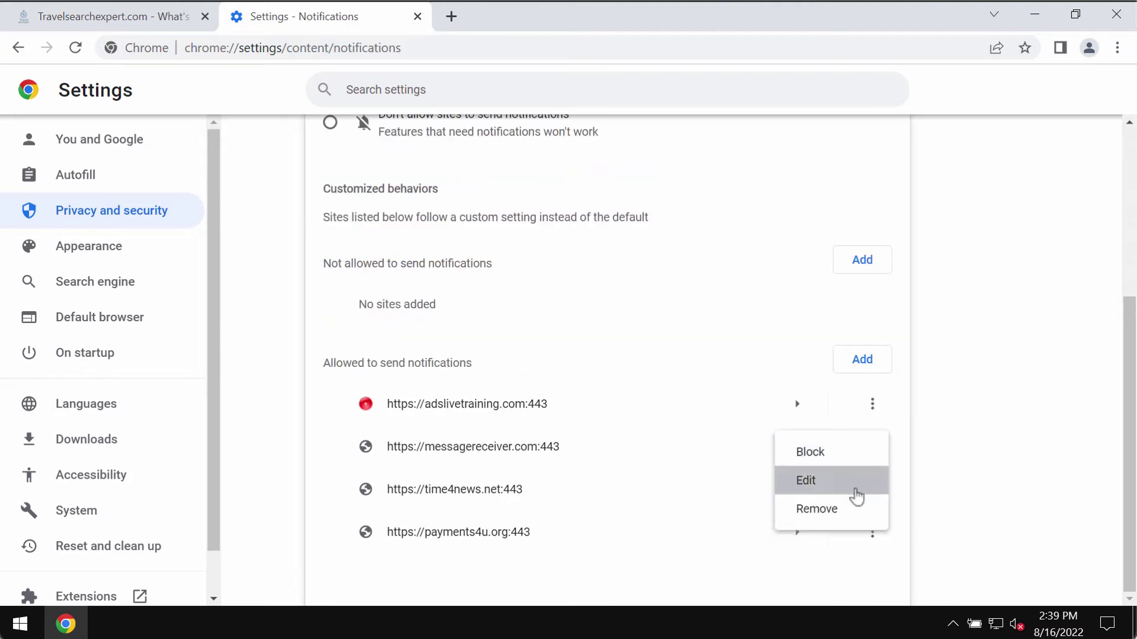
Step: Remove adslivetraining.com, time4news.net and payments4u.org from the allowed notification sites
left_click(855, 507)
left_click(872, 447)
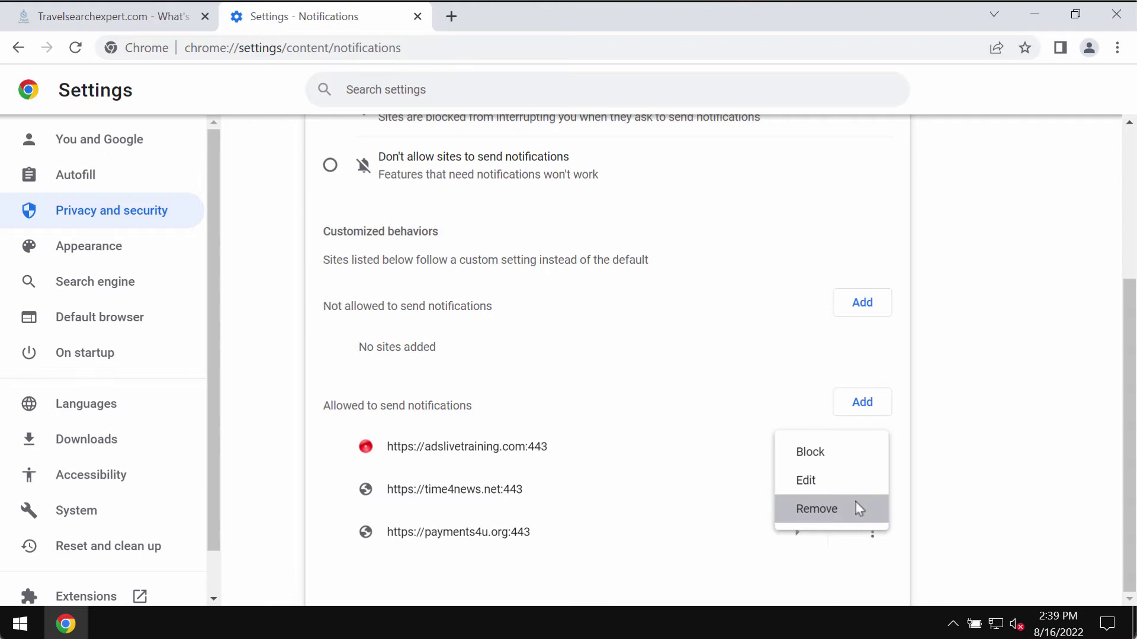
left_click(856, 507)
left_click(873, 490)
left_click(857, 553)
left_click(870, 531)
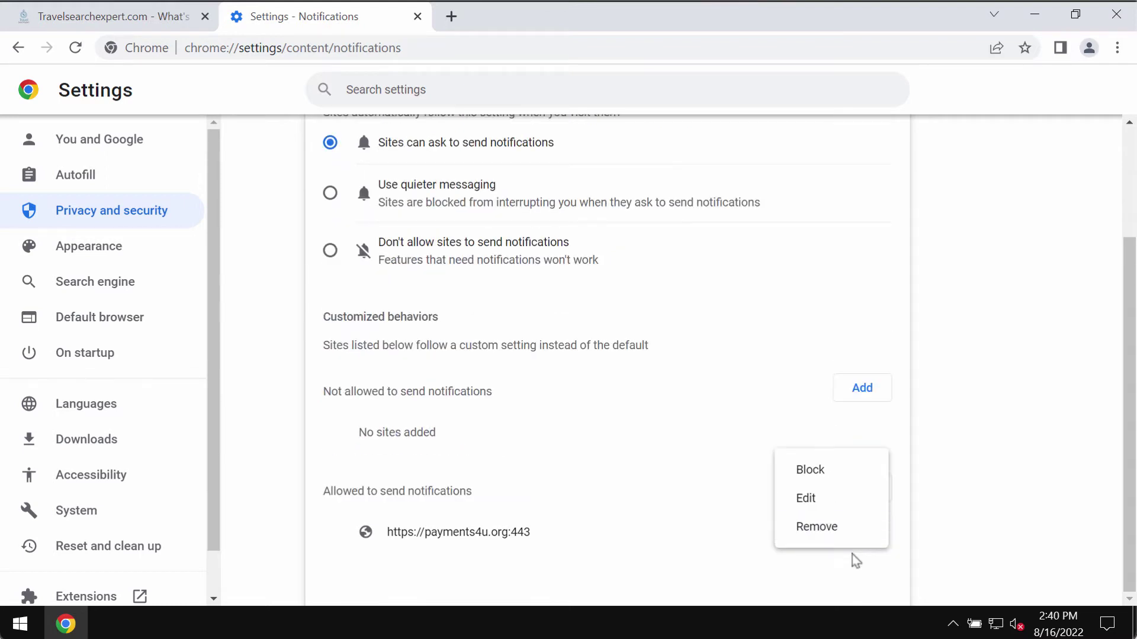
left_click(852, 532)
left_click(1117, 48)
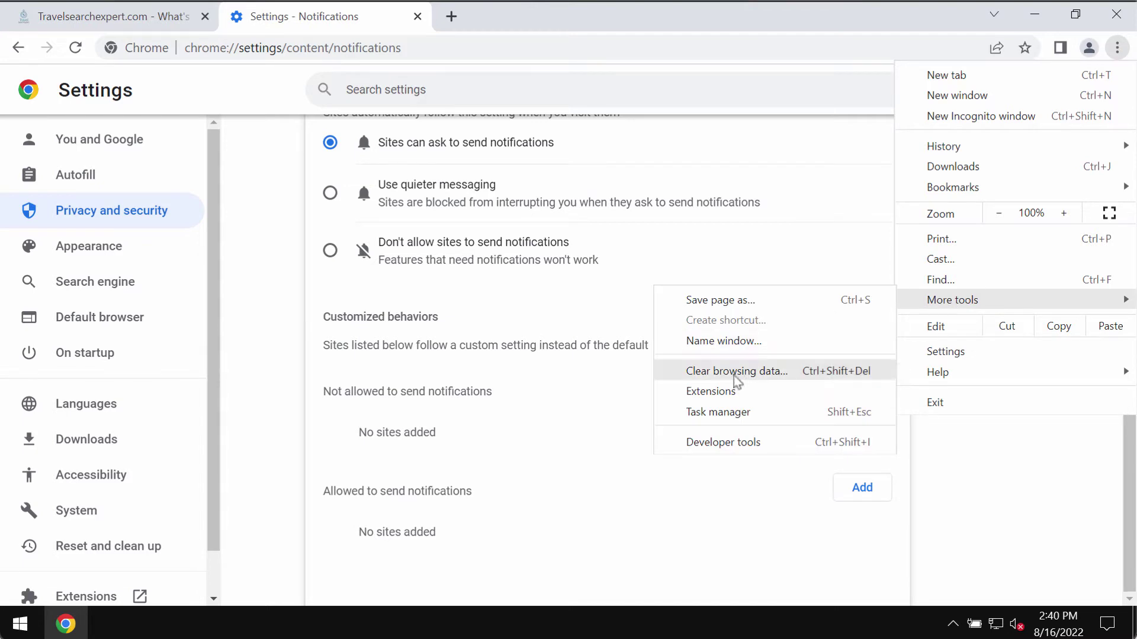
Step: Confirm the Extensions page lists no extensions, then try loading combocleaner.com
left_click(726, 396)
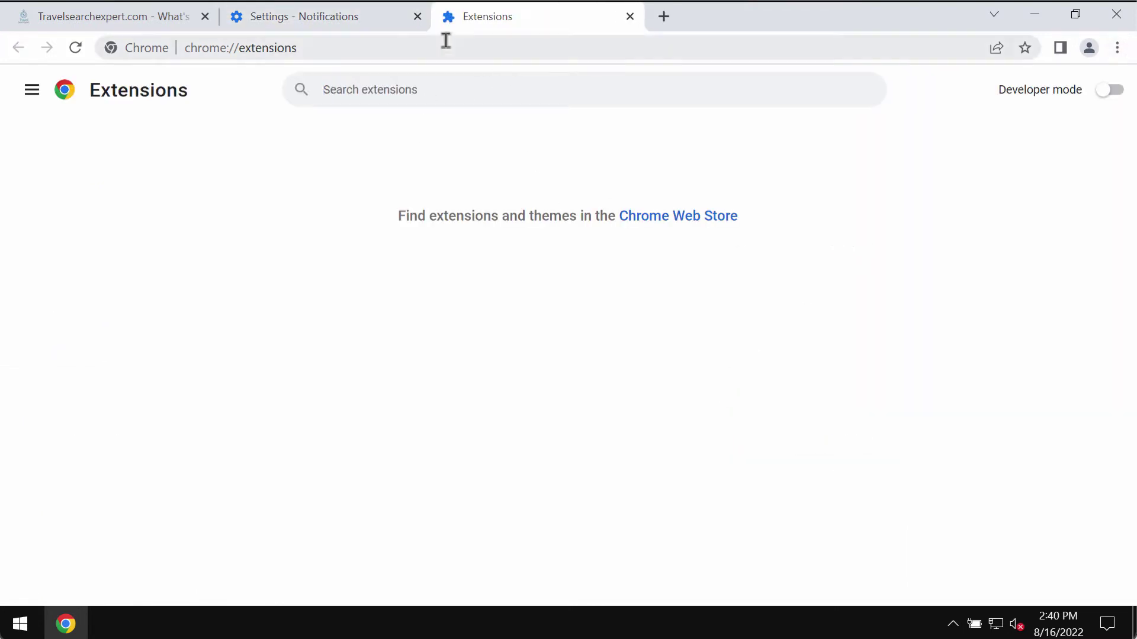
left_click(417, 17)
left_click(424, 49)
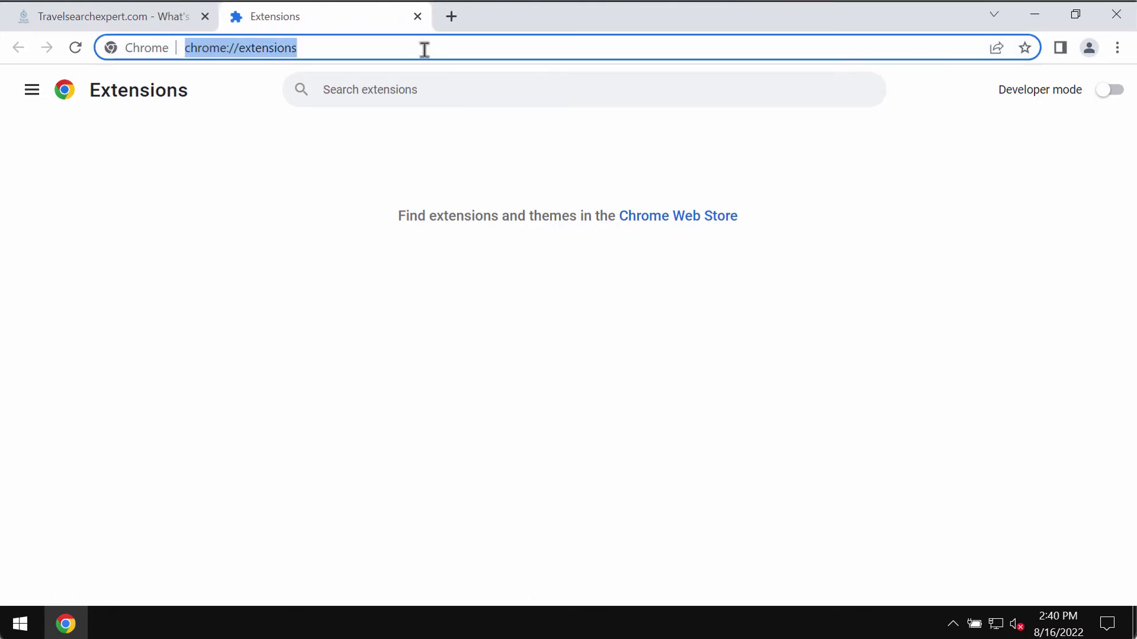
type("c")
key("Return")
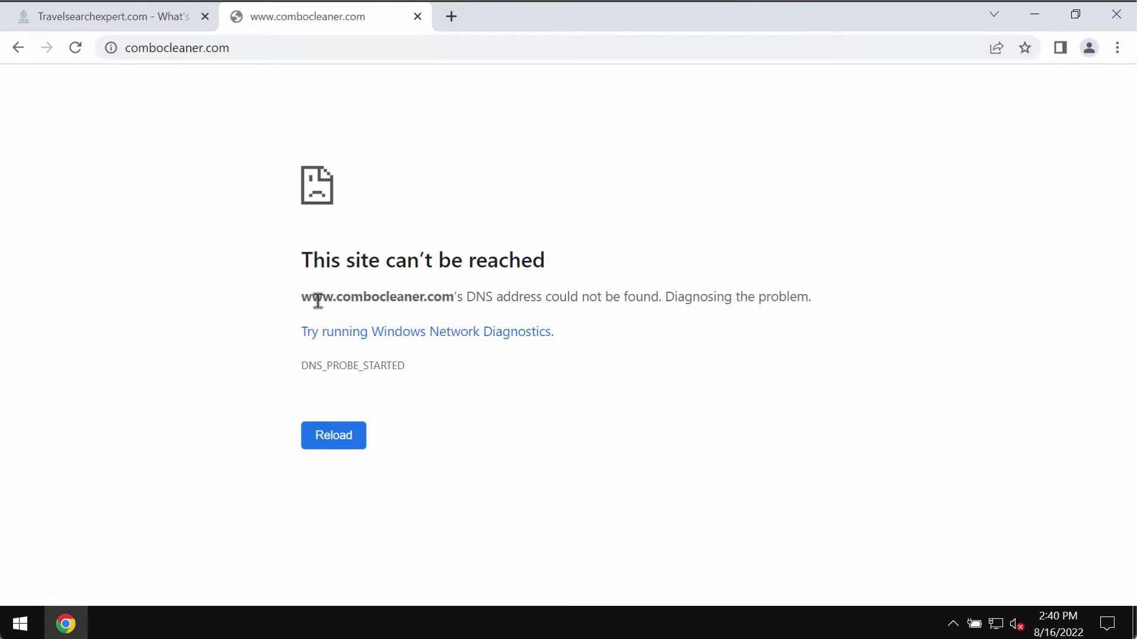
Step: Retry combocleaner.com, which stays unreachable, then minimise Chrome to the desktop
left_click(336, 43)
key("Return")
left_click(493, 55)
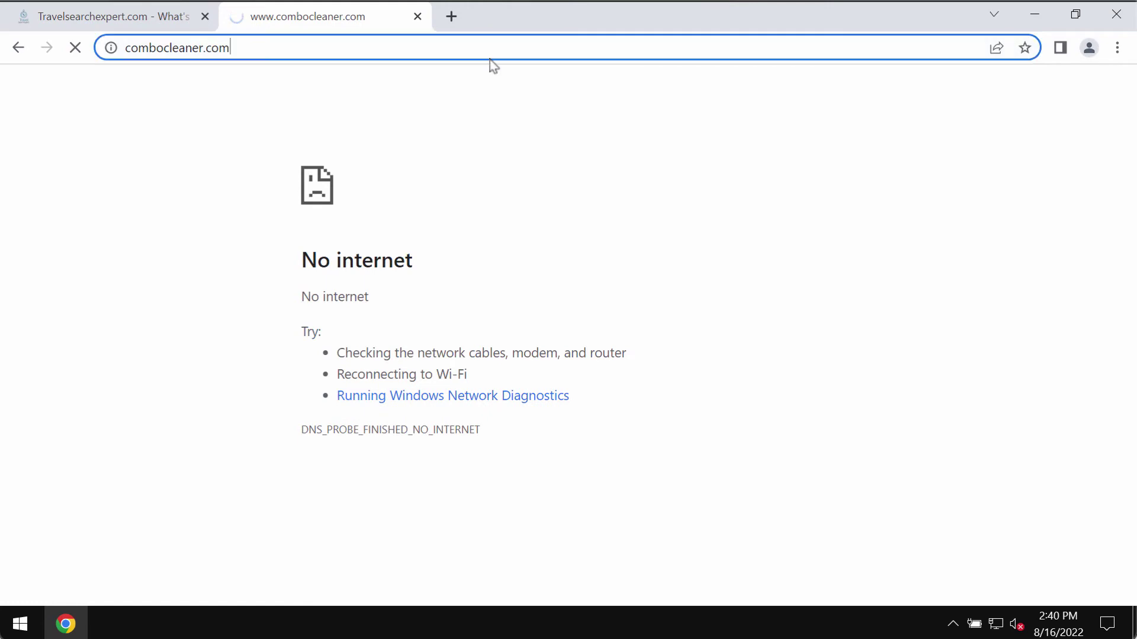
left_click(536, 55)
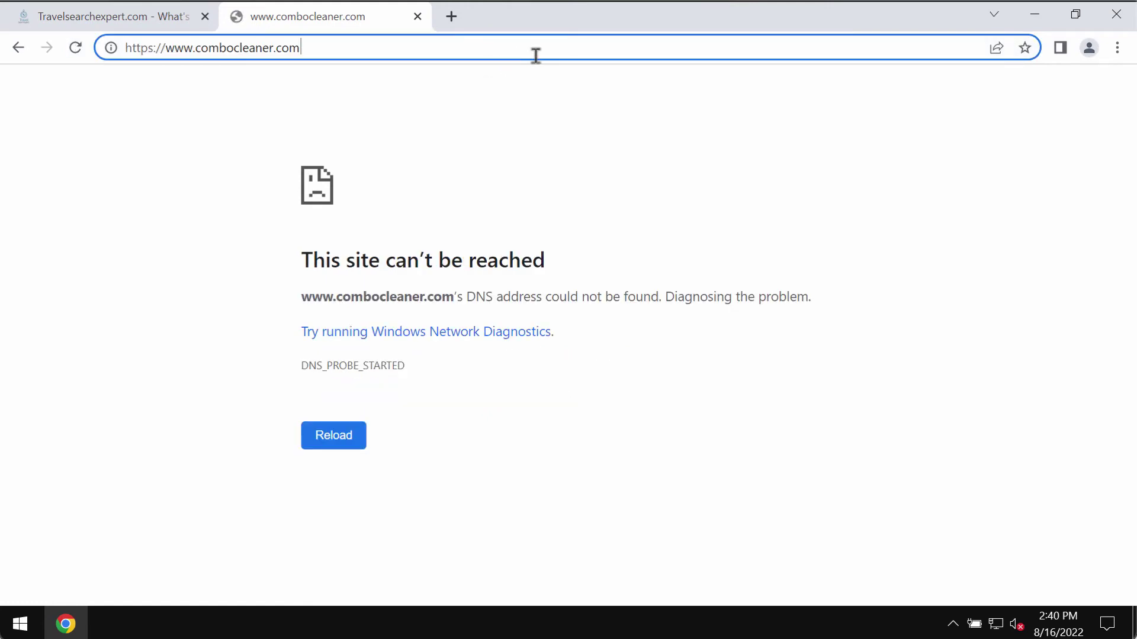
left_click(1033, 27)
double_click(231, 133)
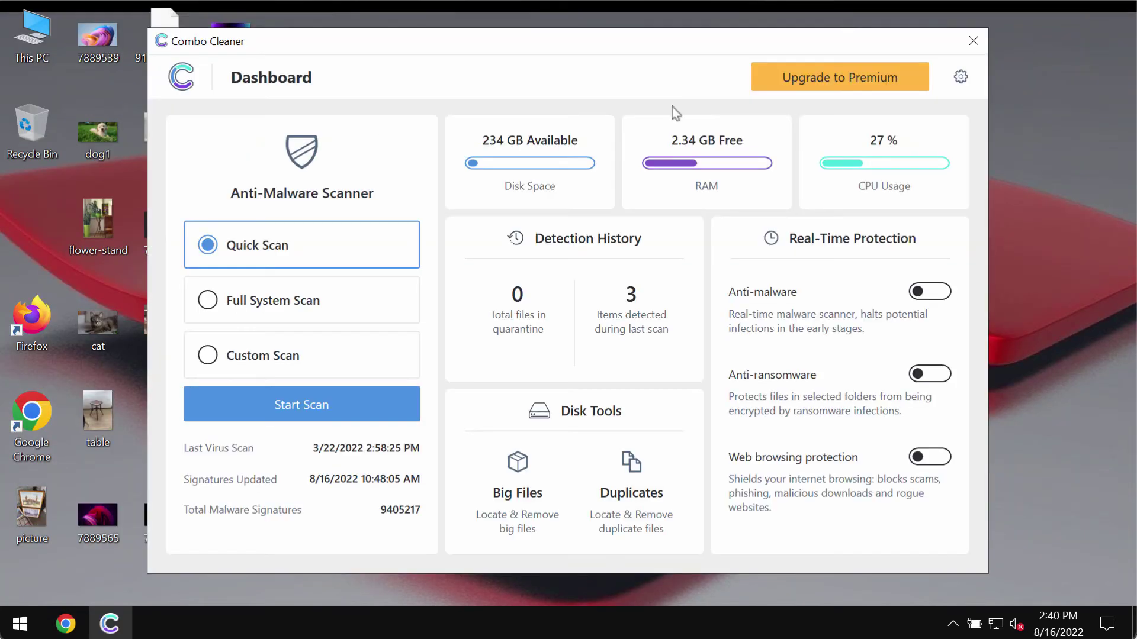
left_click_drag(746, 41, 752, 45)
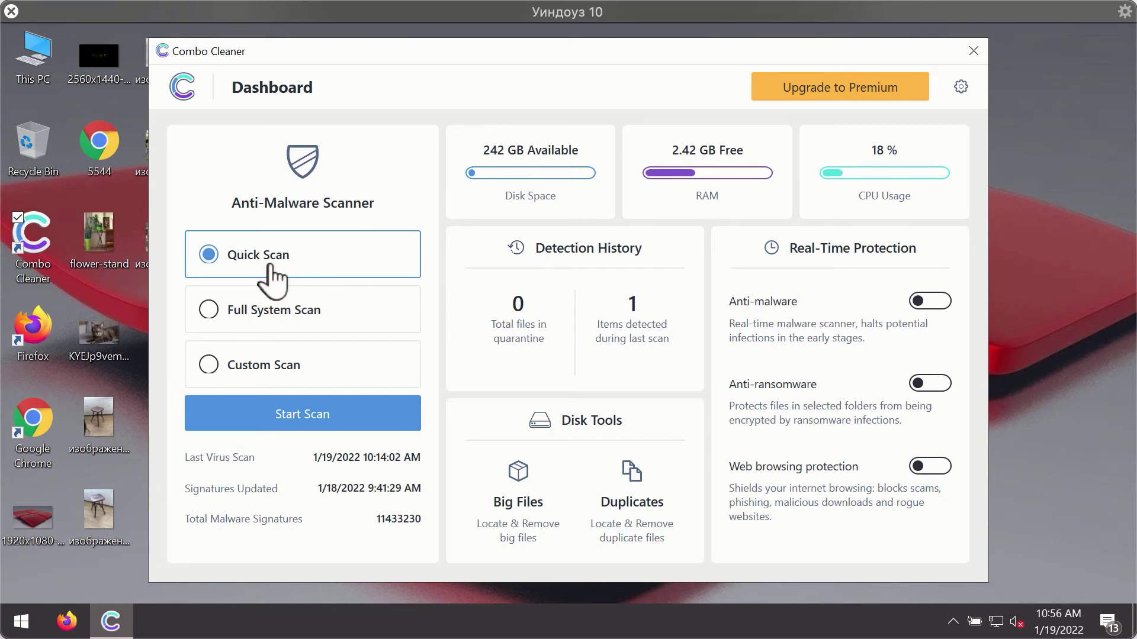
Step: Start Combo Cleaner's Quick Scan with the Start Scan button
left_click(339, 423)
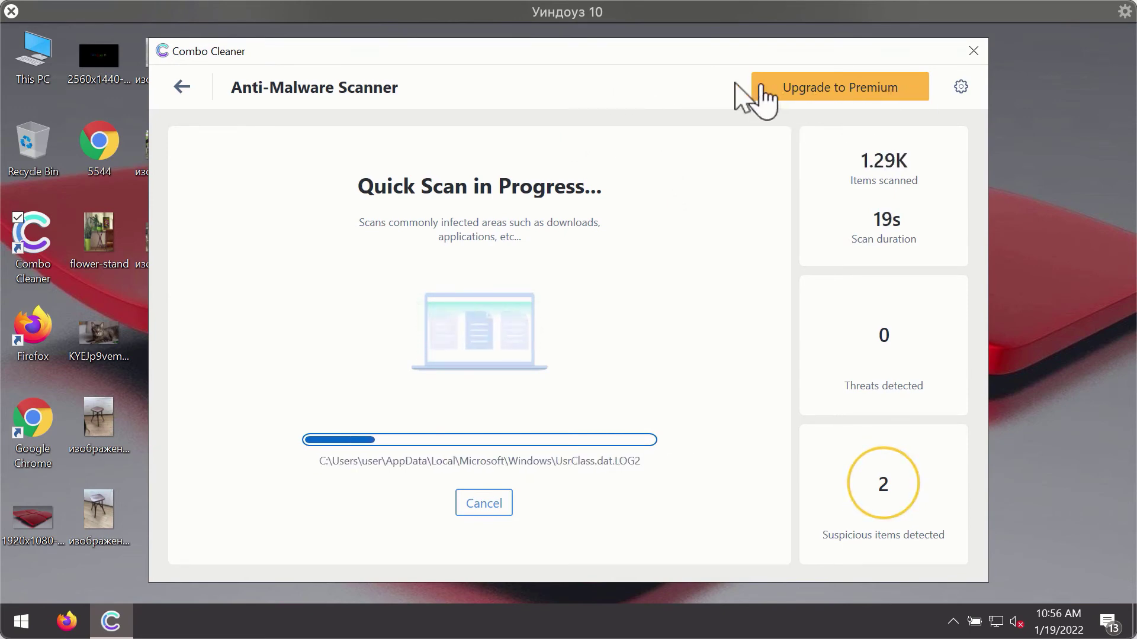
Step: Review Combo Cleaner's General settings and its Anti-Ransomware settings tab
left_click(960, 90)
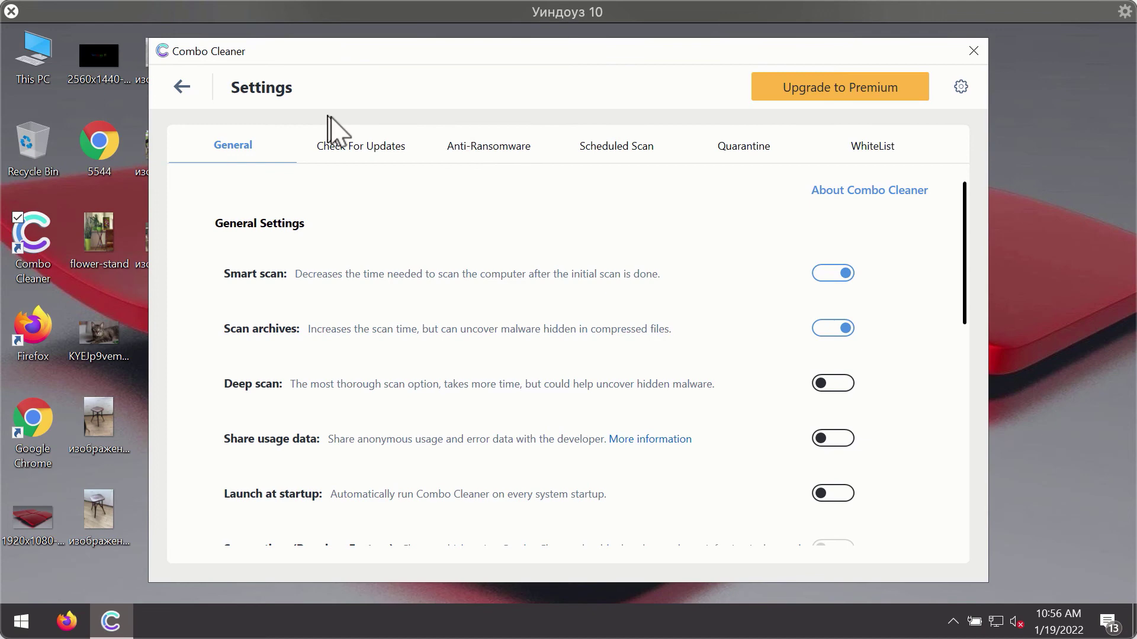
left_click(469, 159)
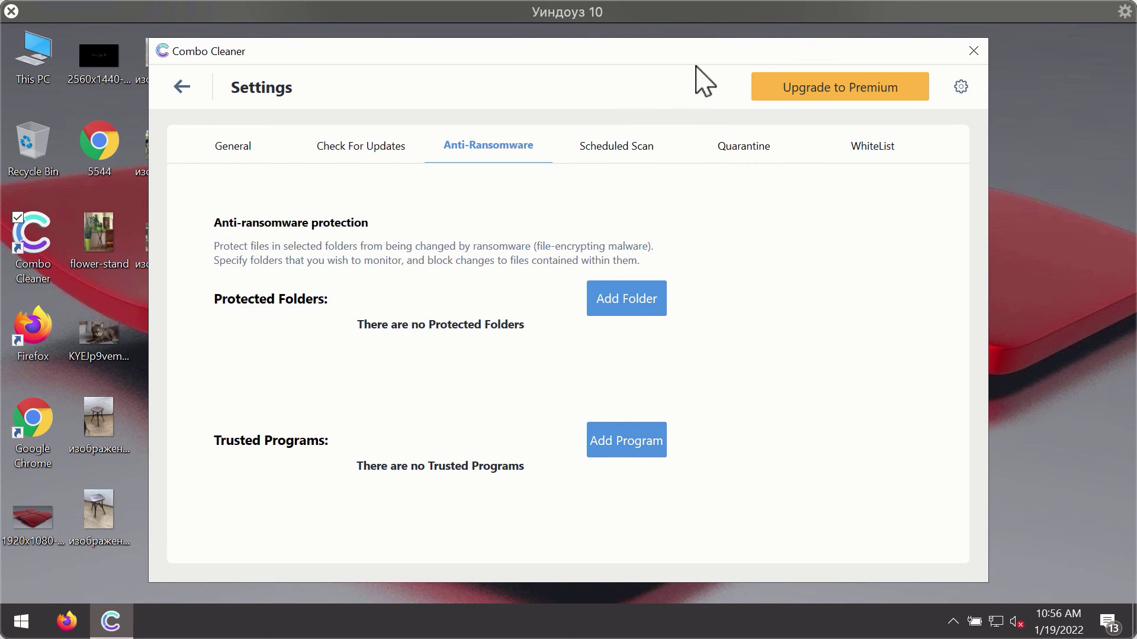
Step: Cancel the running Quick Scan from its progress view and confirm stopping it
left_click(182, 88)
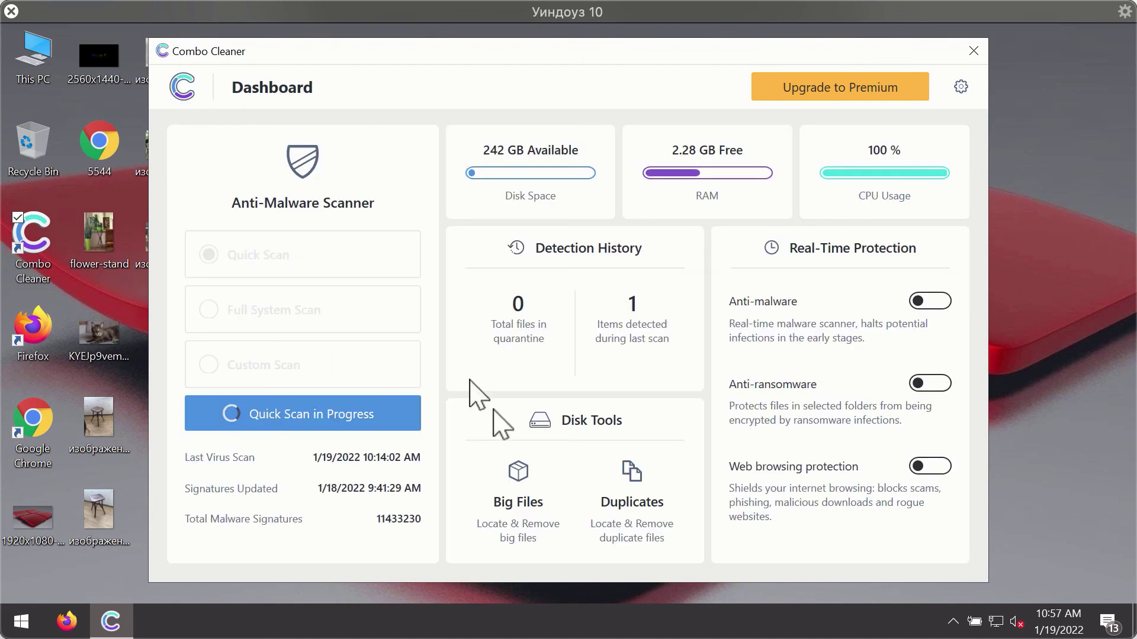
left_click(327, 416)
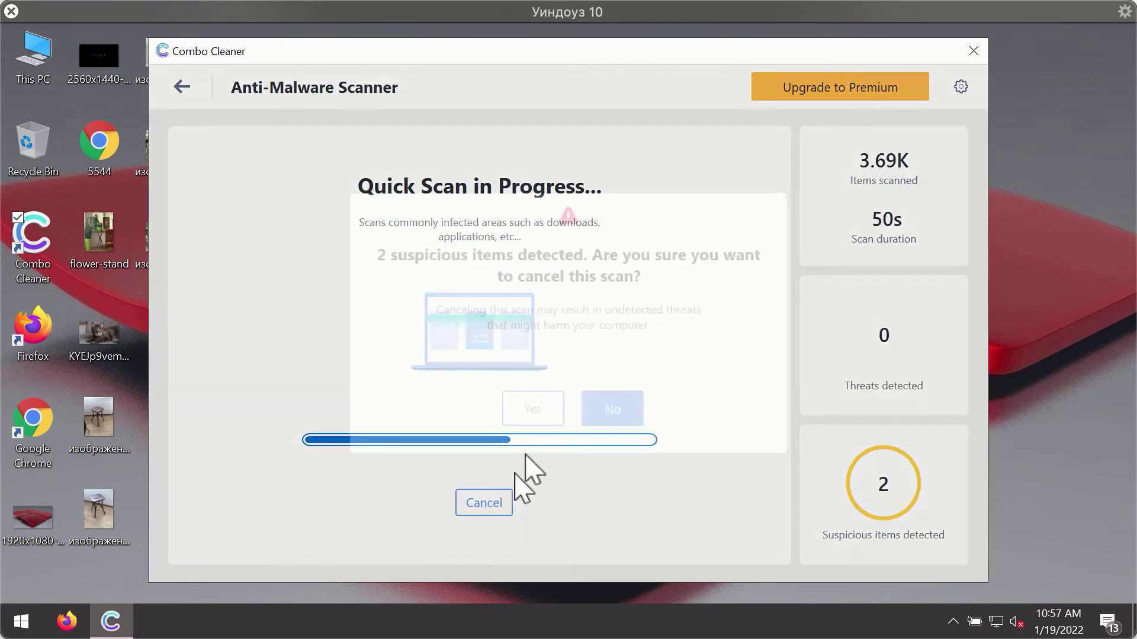
left_click(491, 503)
left_click(540, 408)
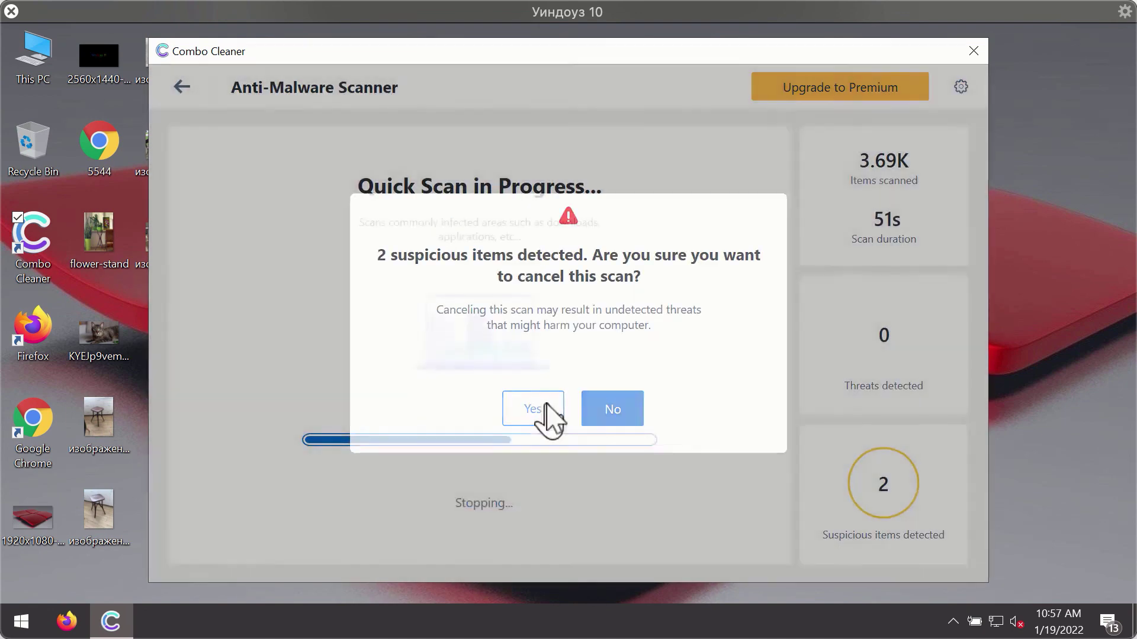